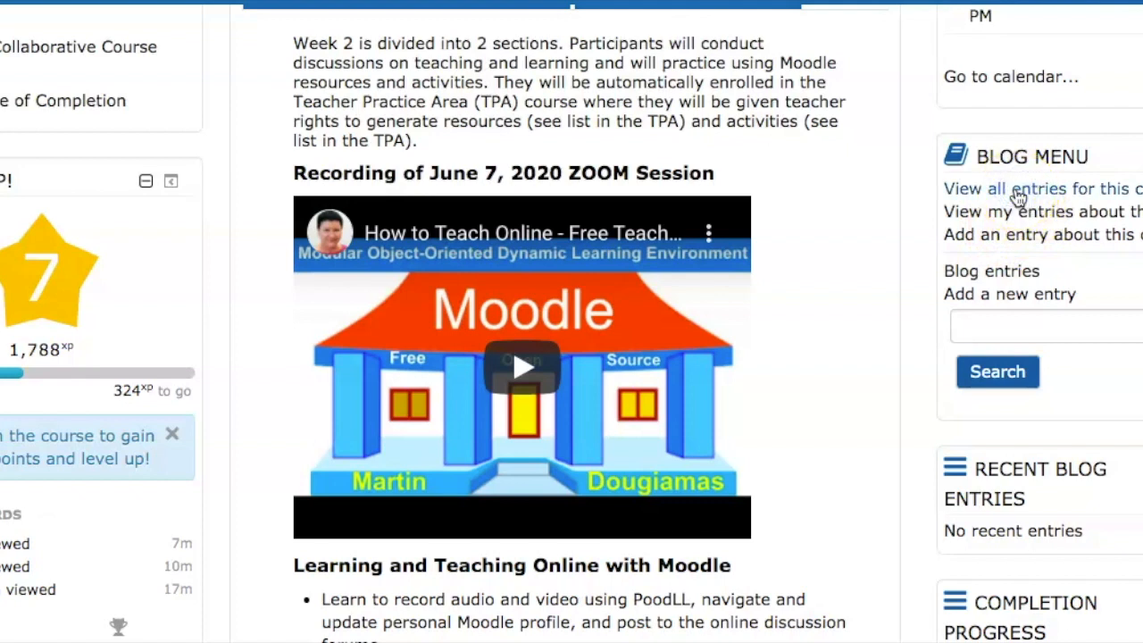
Step: Open all blog entries for this course, browse them and select the title text "kahoot as atool"
left_click(1018, 196)
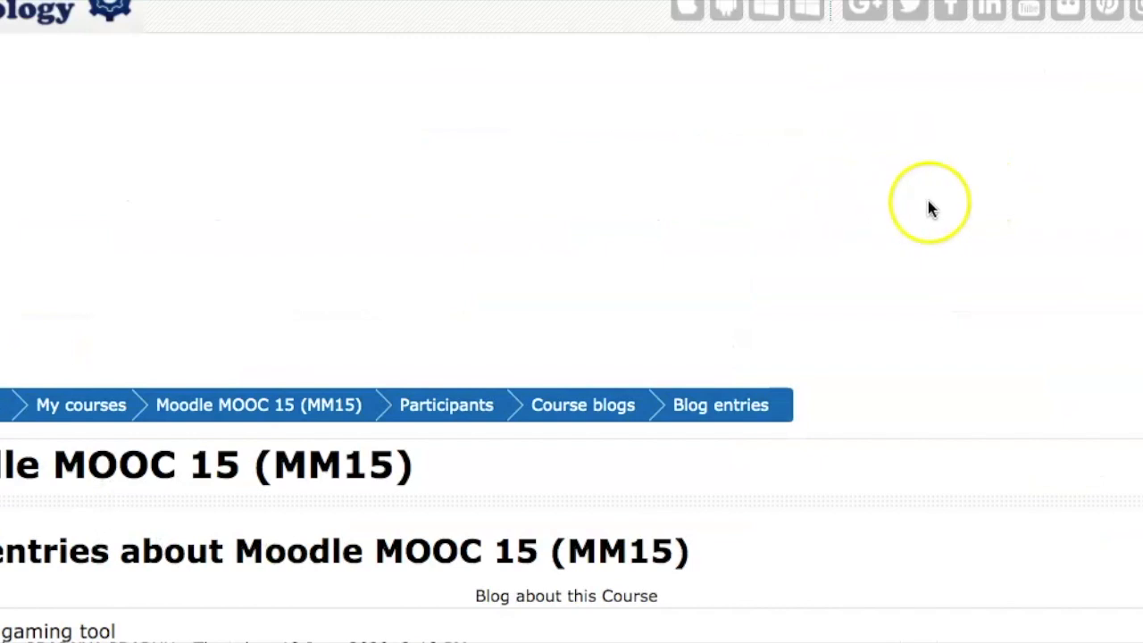
scroll(1115, 241, "up", 1)
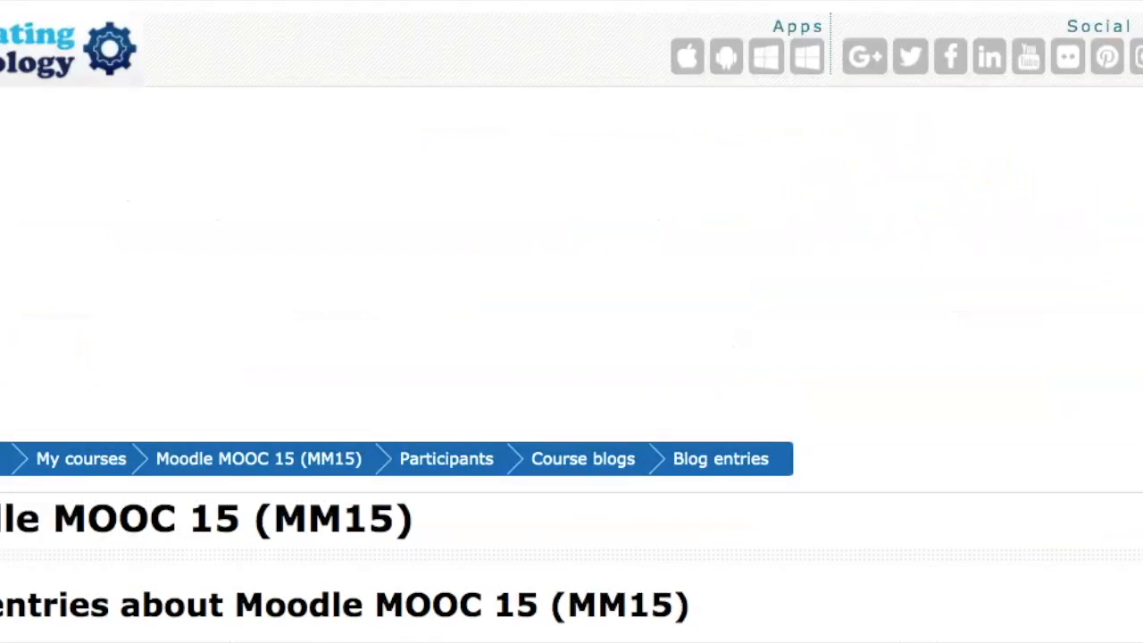
scroll(571, 321, "down", 5)
scroll(571, 322, "down", 3)
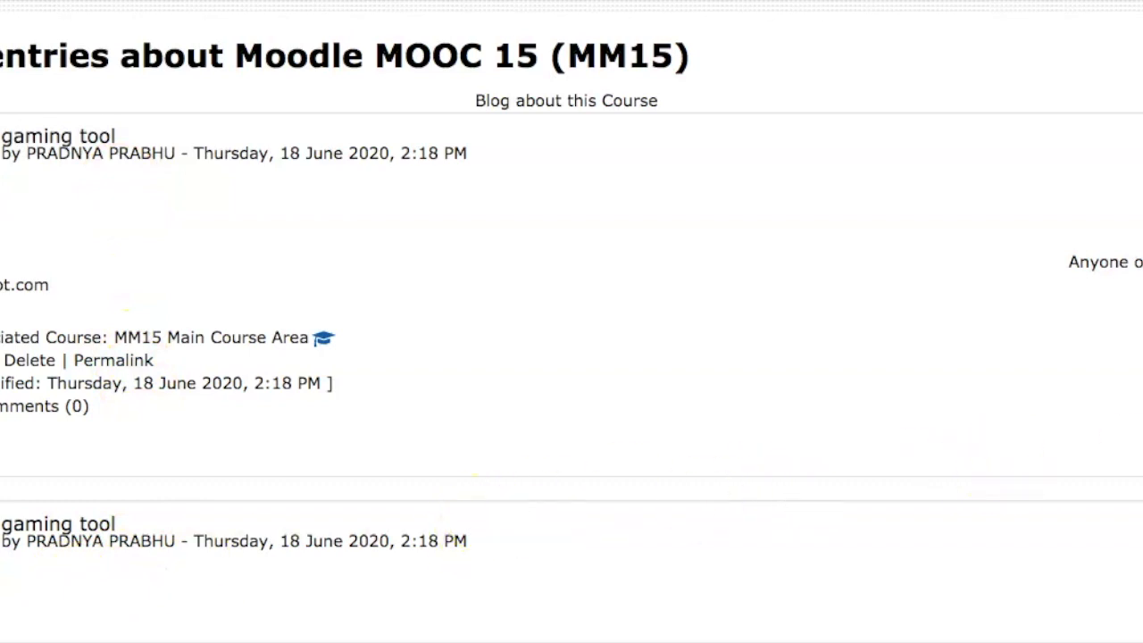
scroll(571, 321, "down", 6)
scroll(571, 321, "down", 7)
scroll(572, 321, "down", 4)
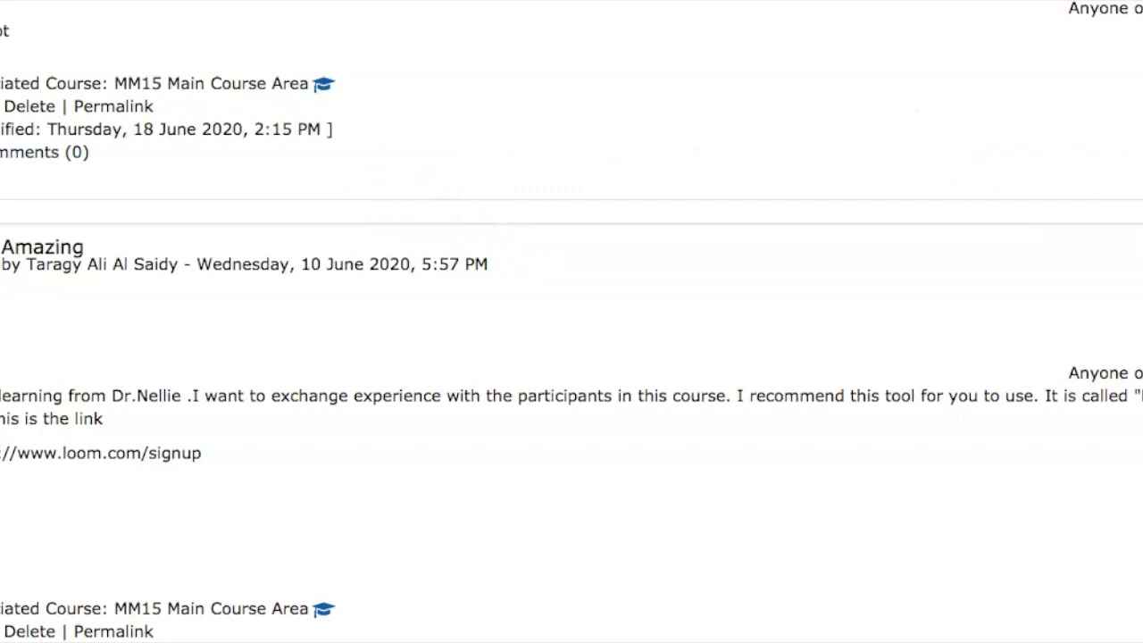
scroll(572, 321, "up", 3)
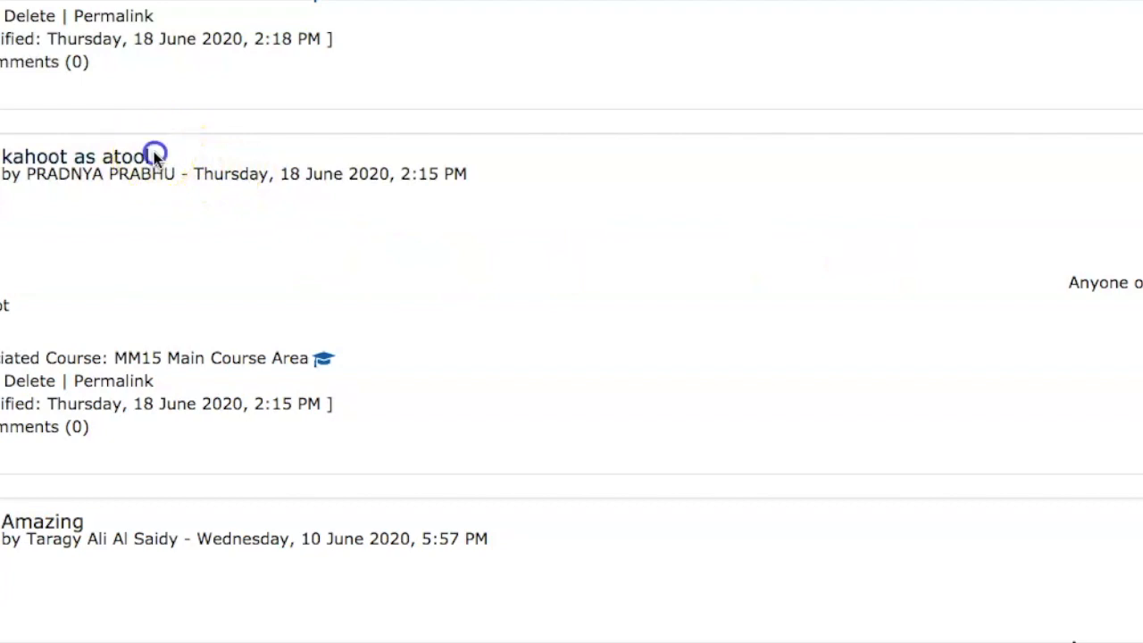
left_click_drag(156, 156, 104, 153)
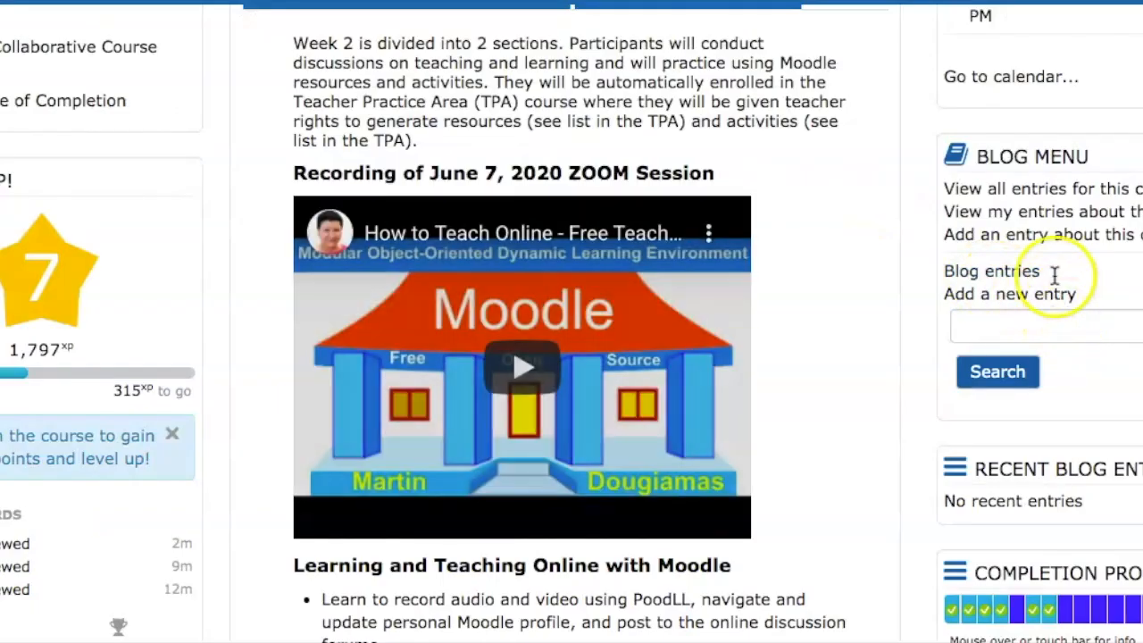
Step: View your own entries about this course, and open and look through the form for adding a course blog entry
left_click(1056, 214)
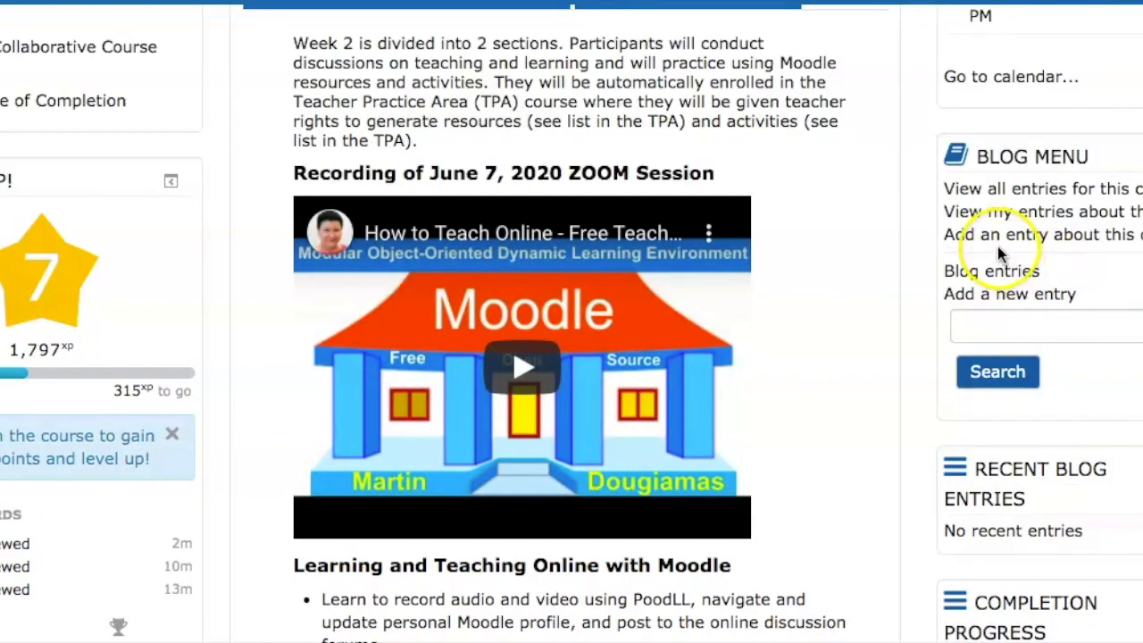
left_click(1074, 237)
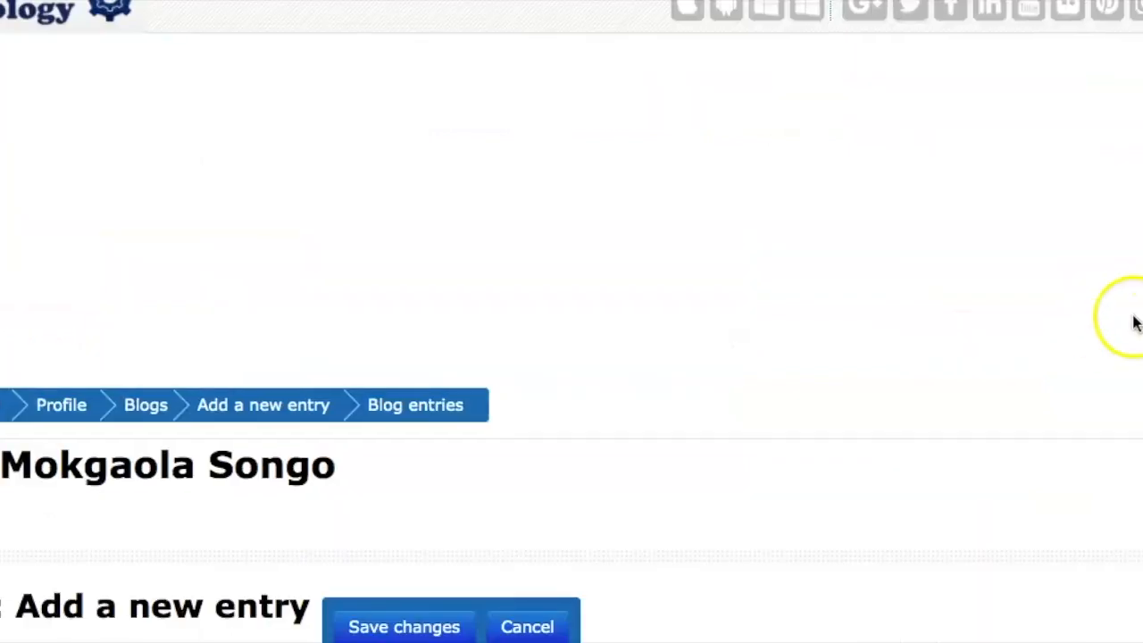
scroll(571, 322, "up", 1)
scroll(572, 321, "down", 3)
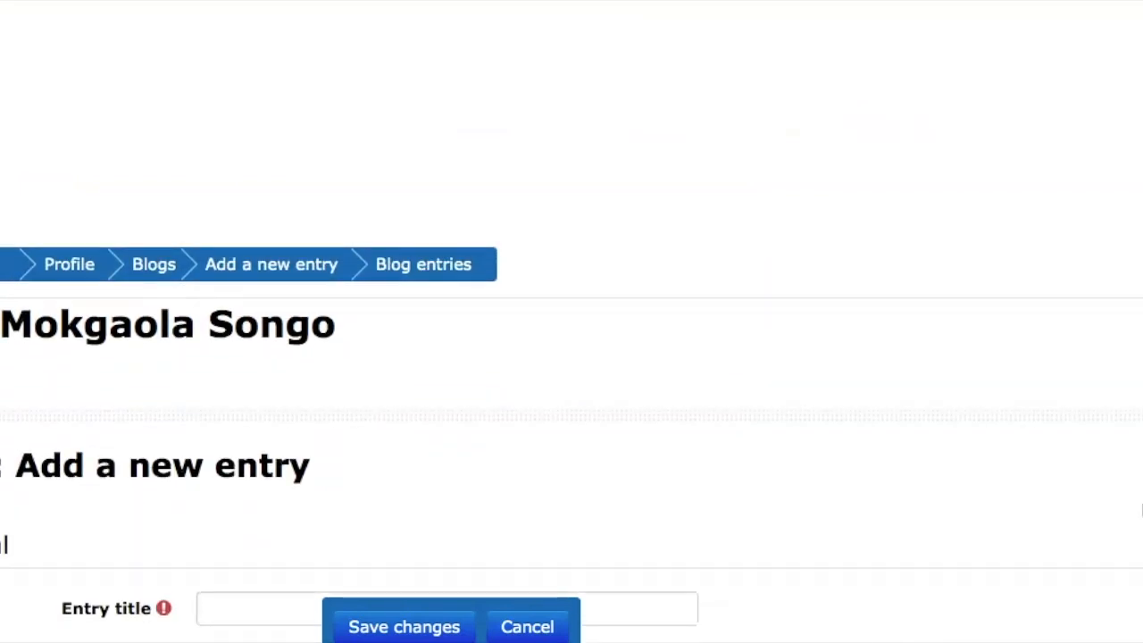
scroll(571, 421, "down", 1)
scroll(571, 357, "down", 3)
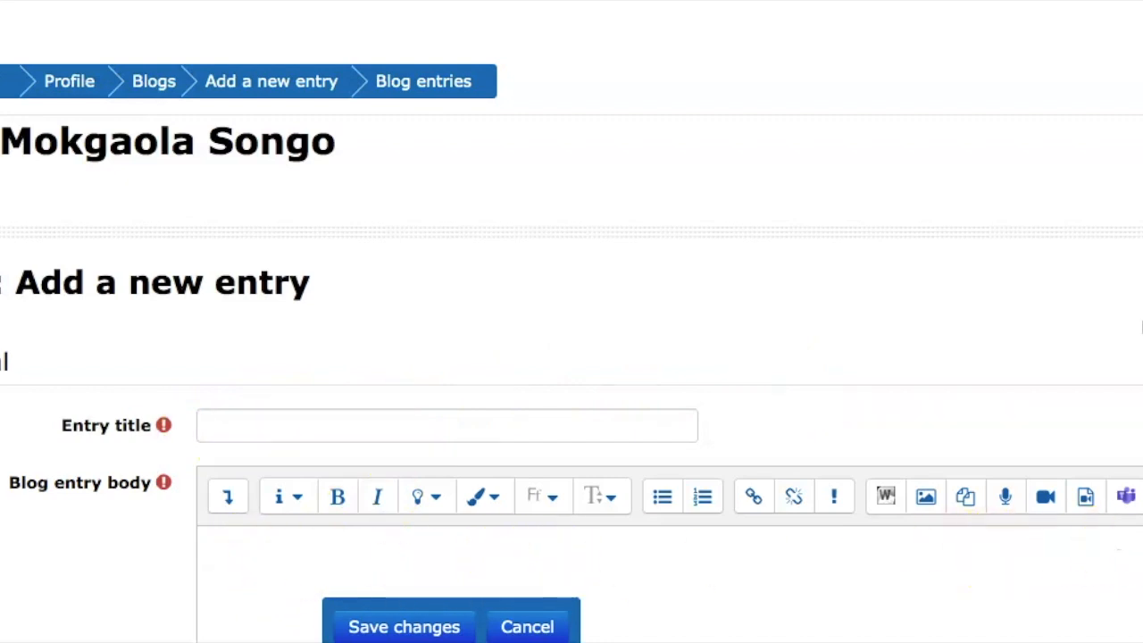
scroll(572, 322, "down", 7)
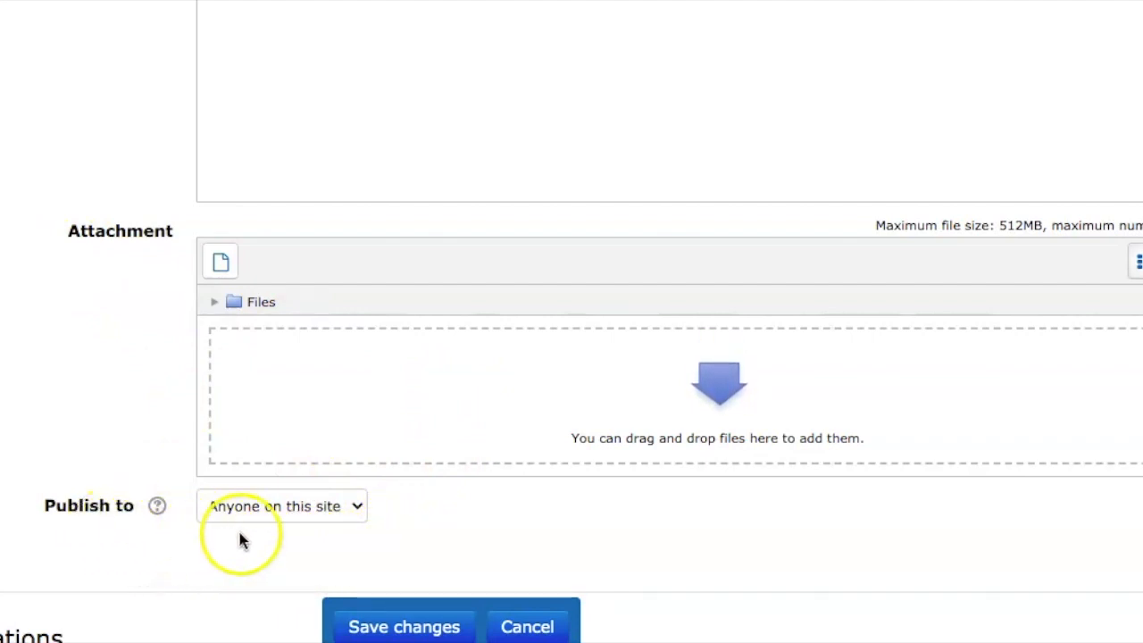
Step: Check the new entry's publishing options, keeping it set to Anyone on this site
left_click(359, 507)
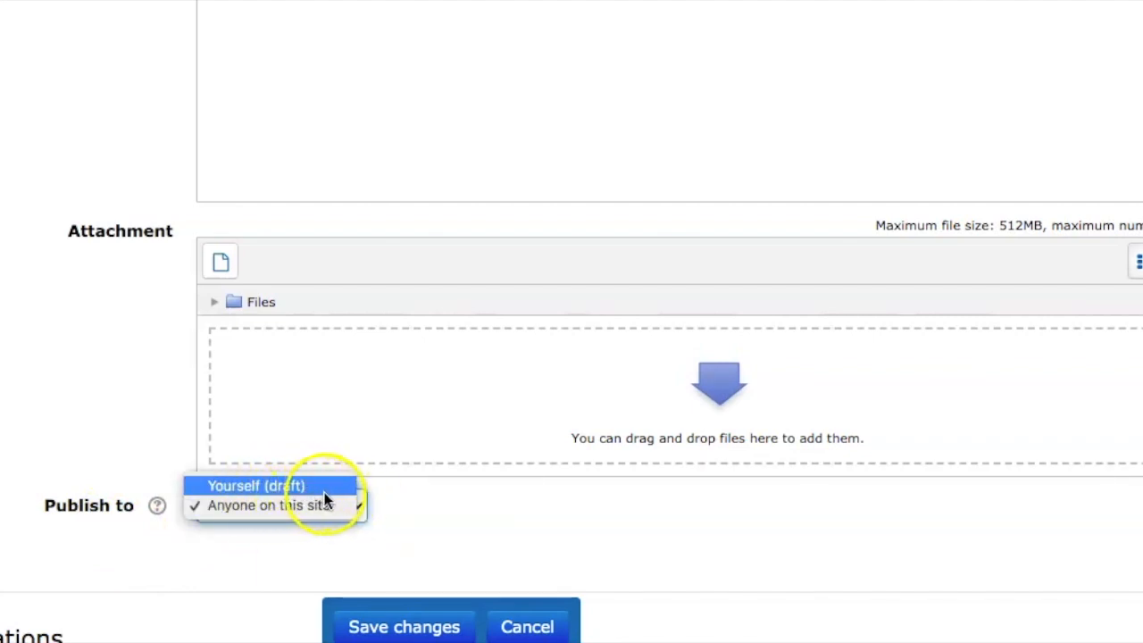
left_click(400, 532)
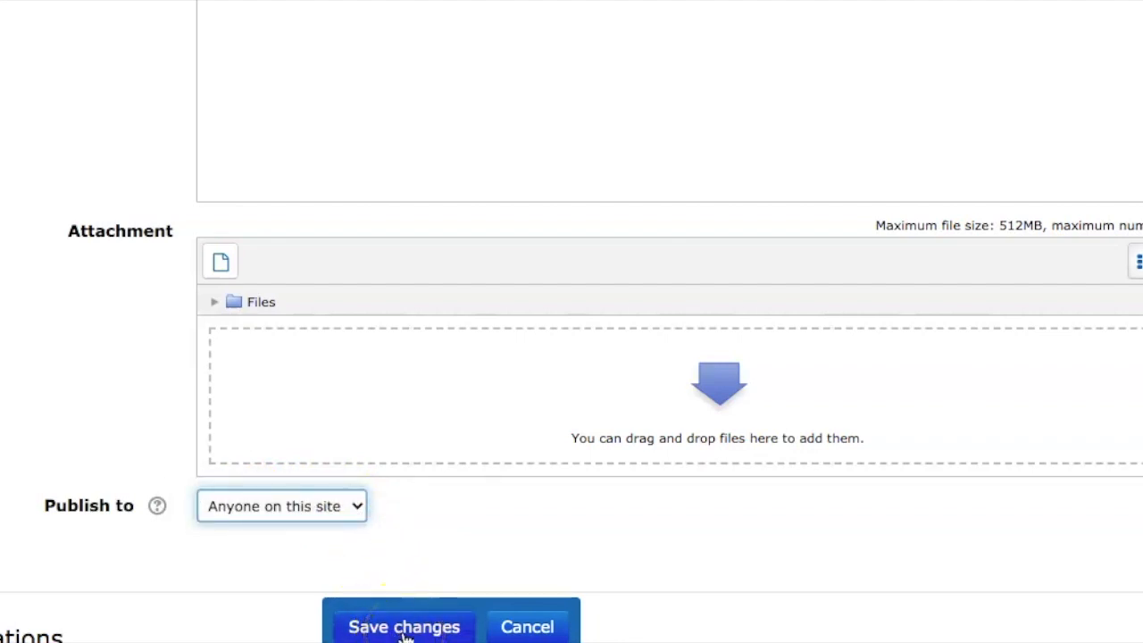
left_click(448, 562)
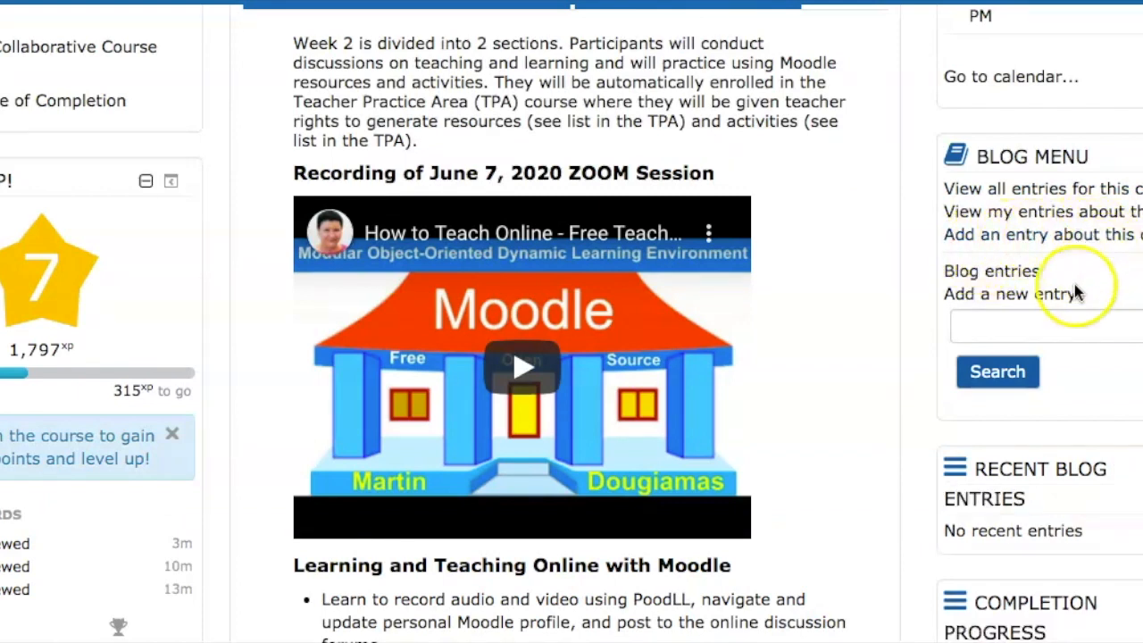
Step: Open the general blog entries from the course page and search the blogs for "kahoot as atool"
left_click(1010, 275)
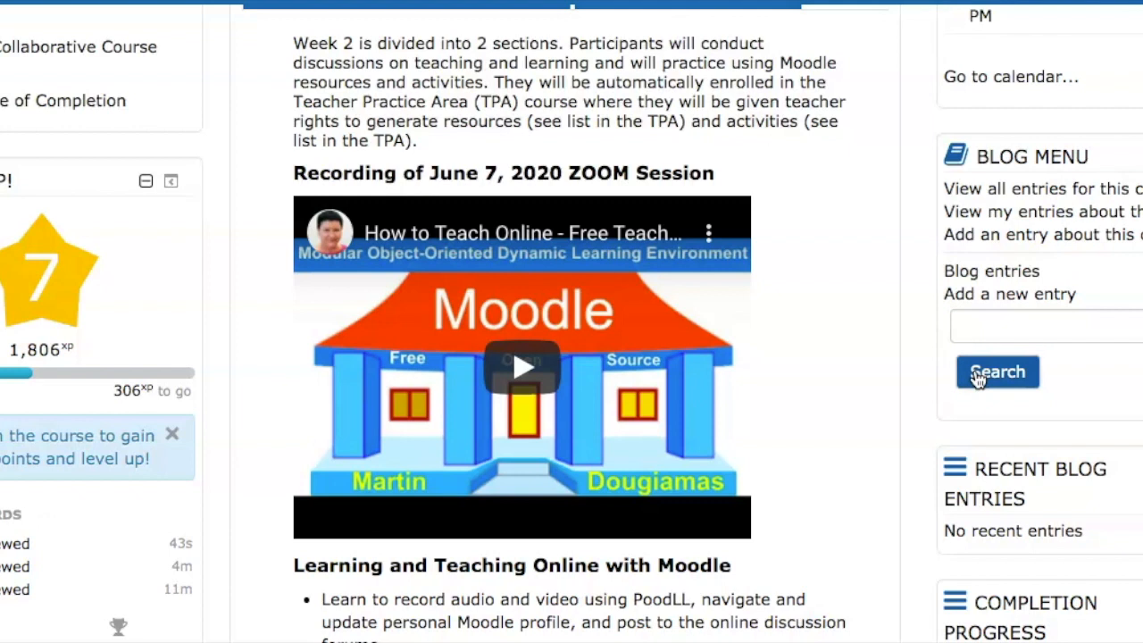
left_click(968, 321)
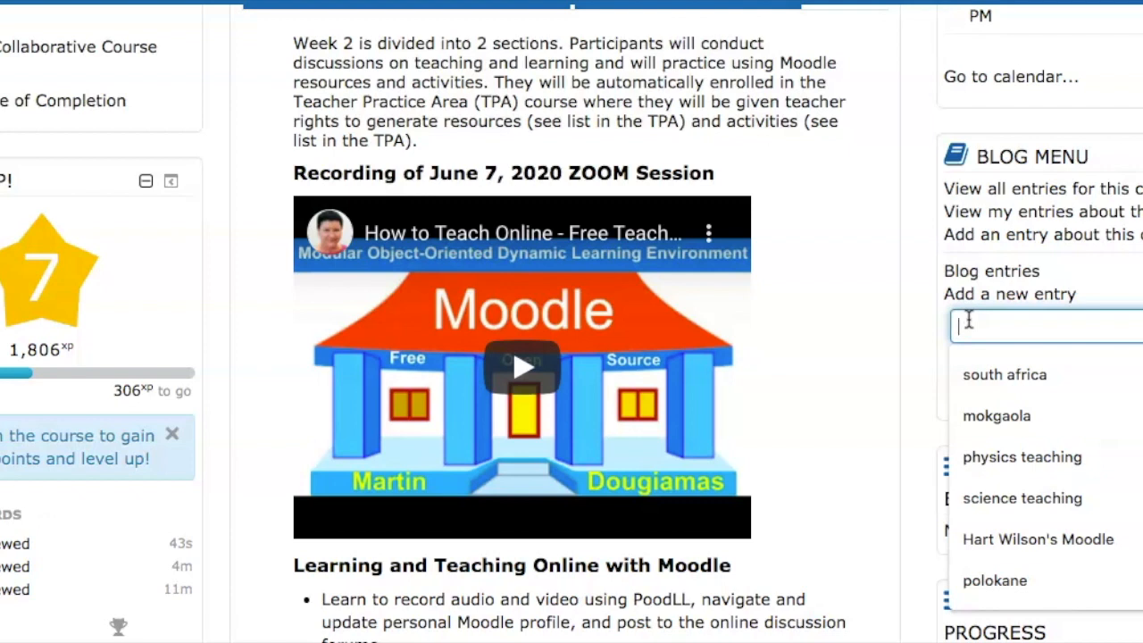
type("kahoot as atool")
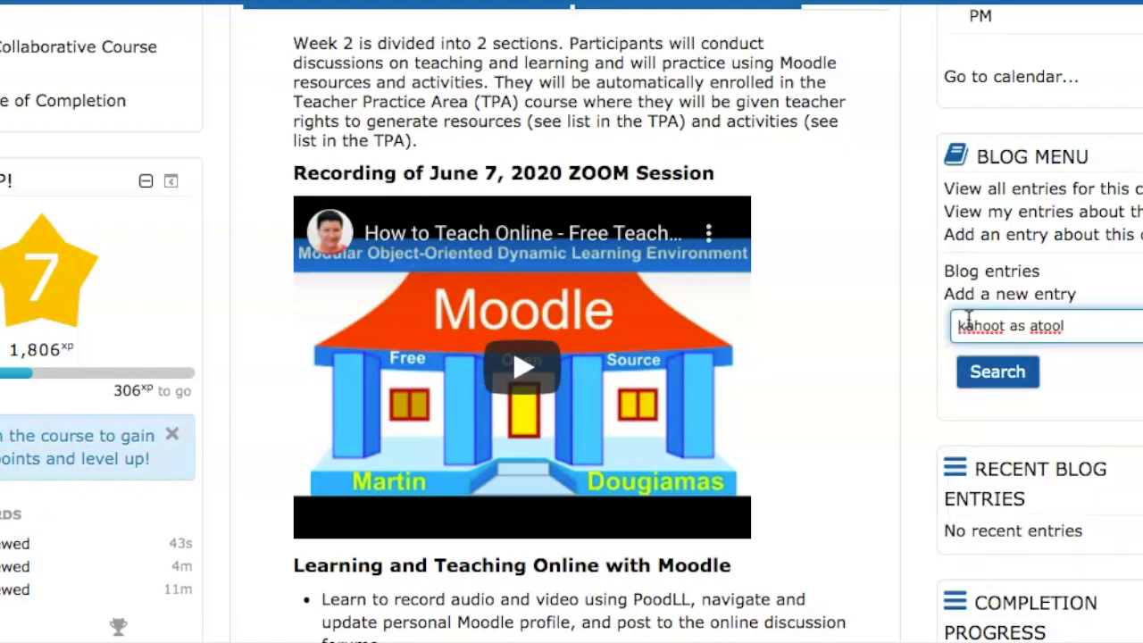
left_click(1000, 373)
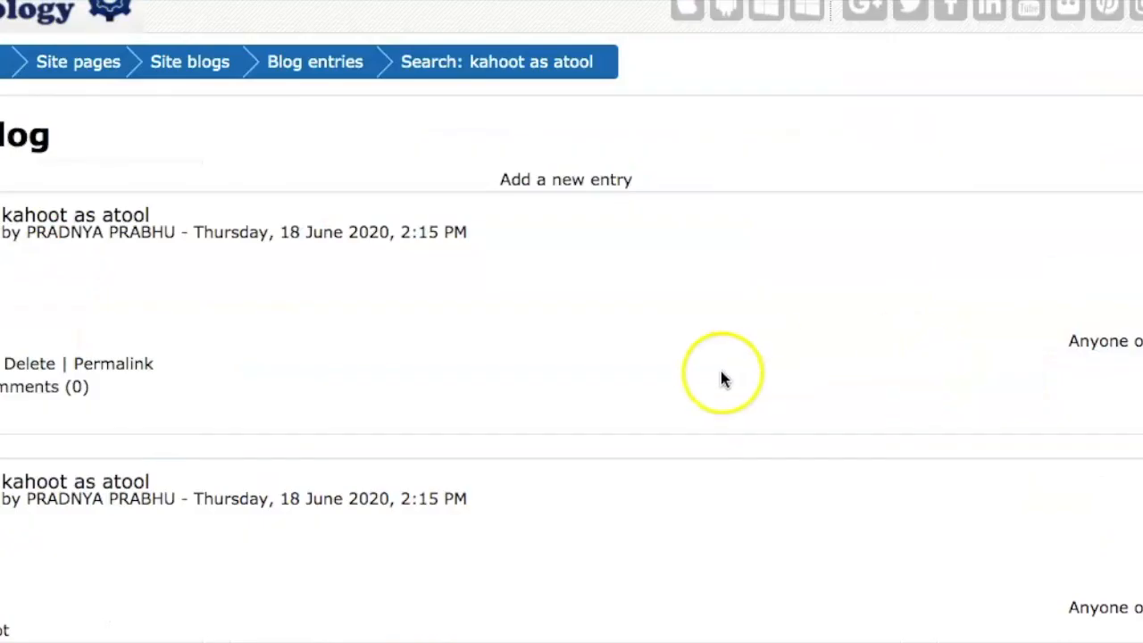
scroll(298, 599, "up", 1)
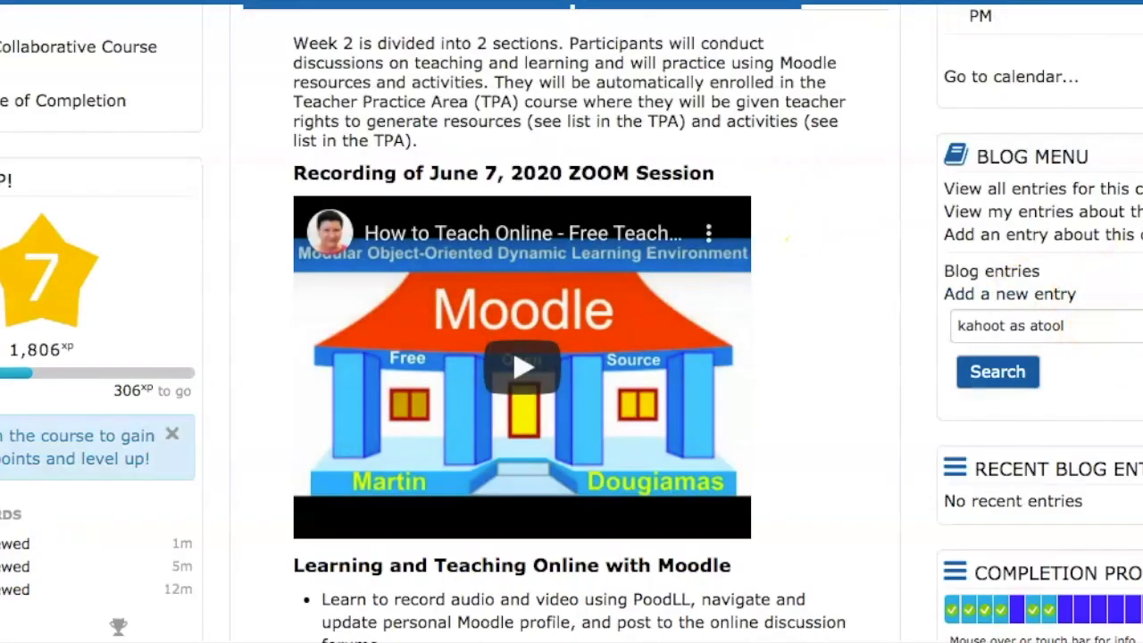
Step: Open your own user profile and view its blog entries, reading through the Online Virtual Platforms post
scroll(572, 321, "up", 5)
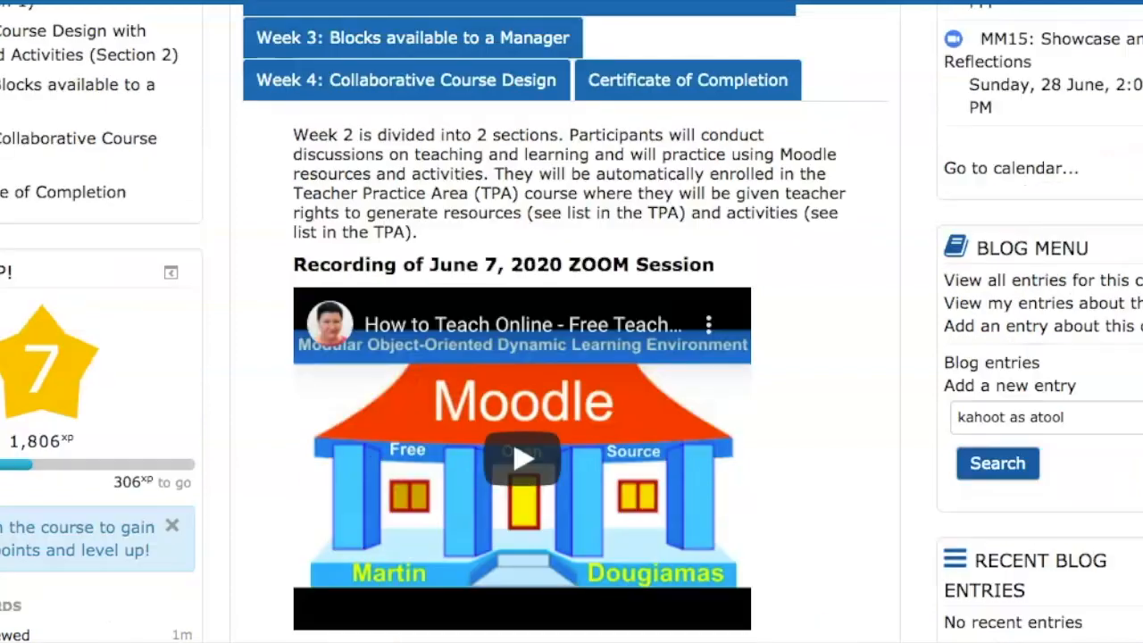
scroll(572, 321, "up", 4)
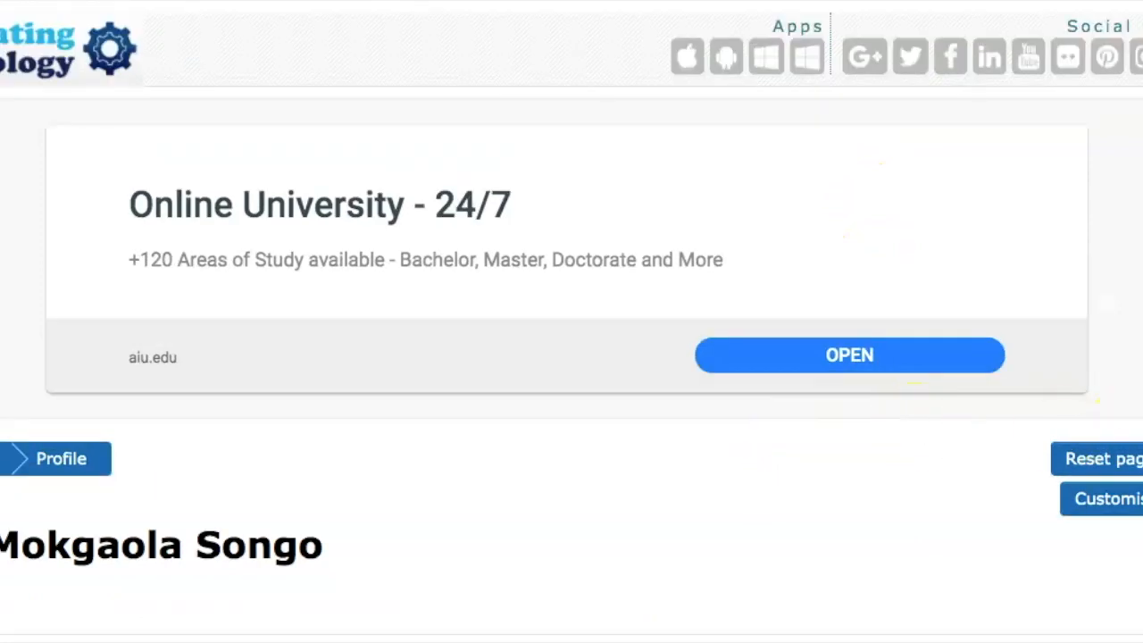
scroll(572, 321, "down", 5)
scroll(571, 321, "down", 1)
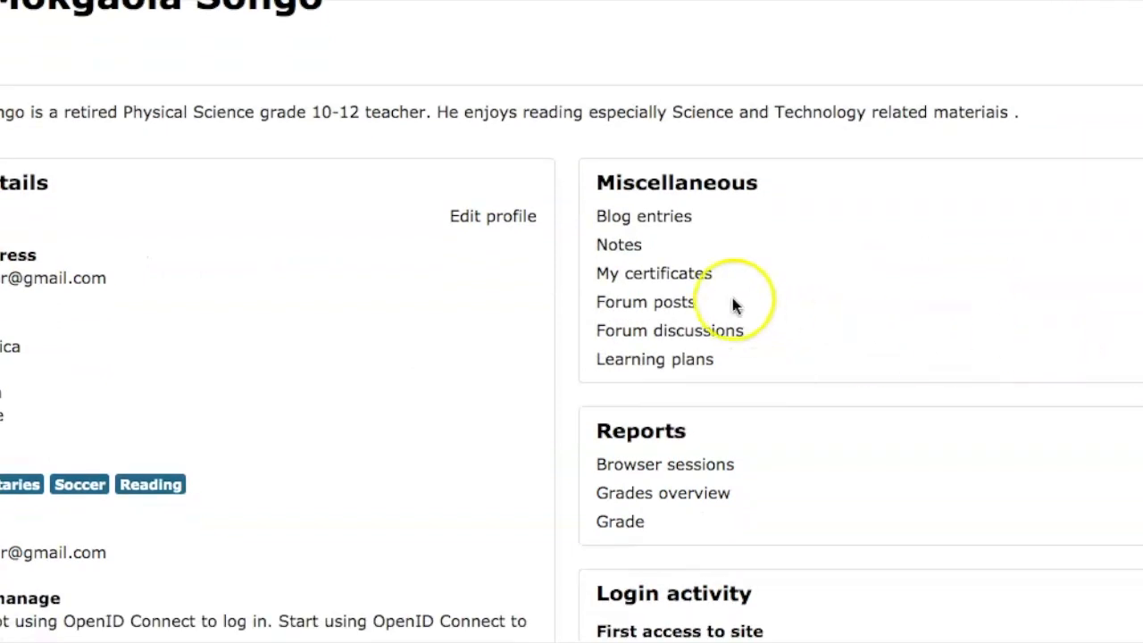
left_click(652, 217)
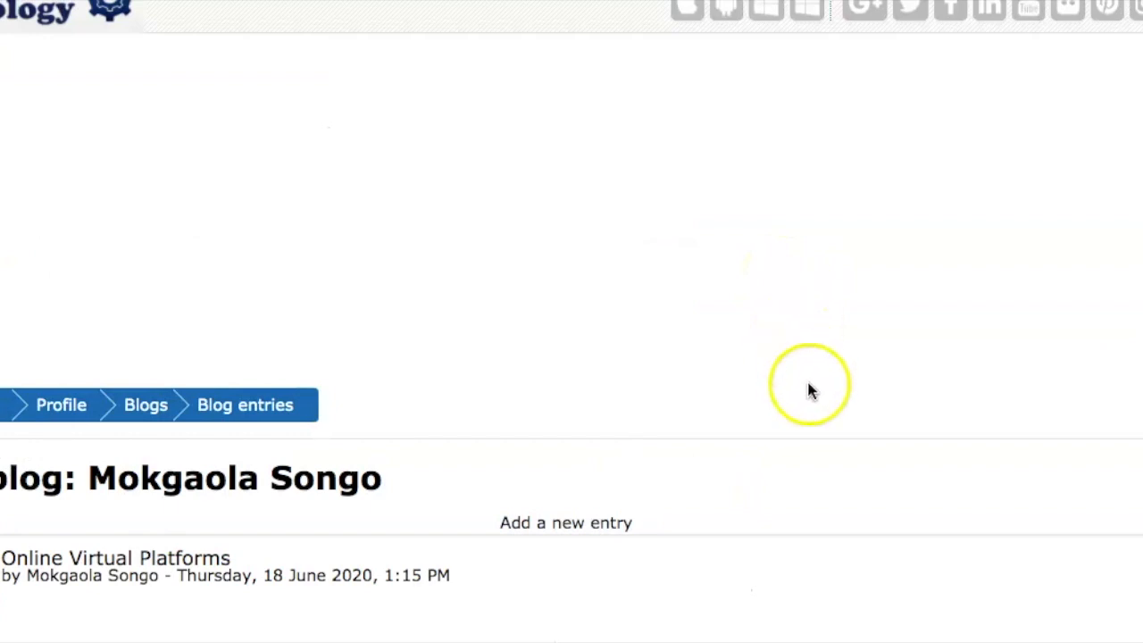
scroll(810, 391, "up", 1)
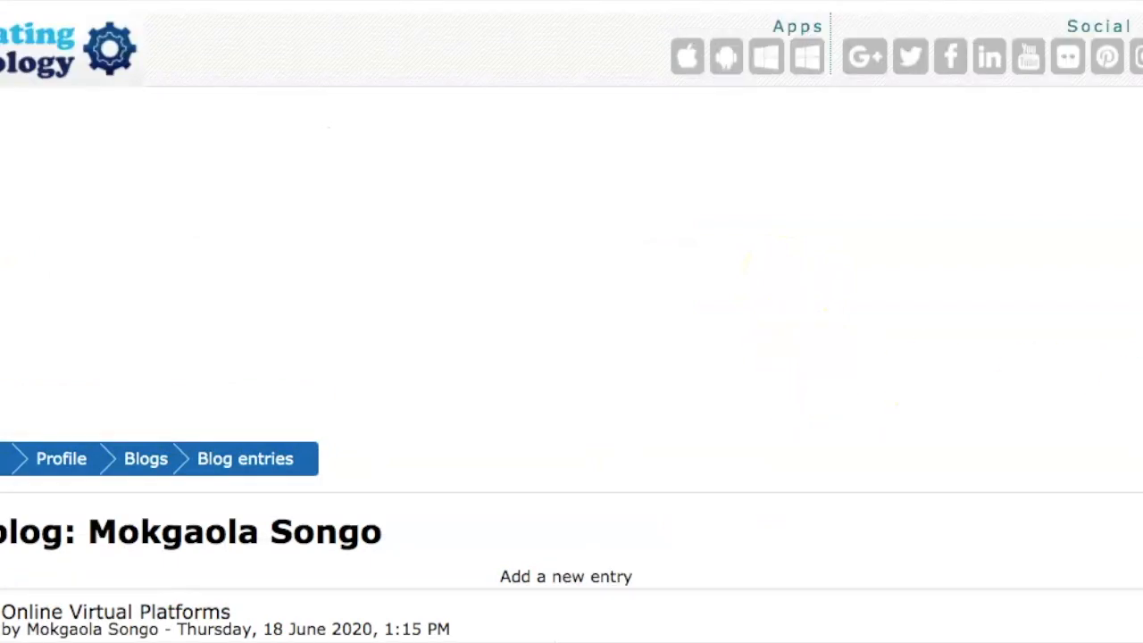
scroll(572, 322, "down", 10)
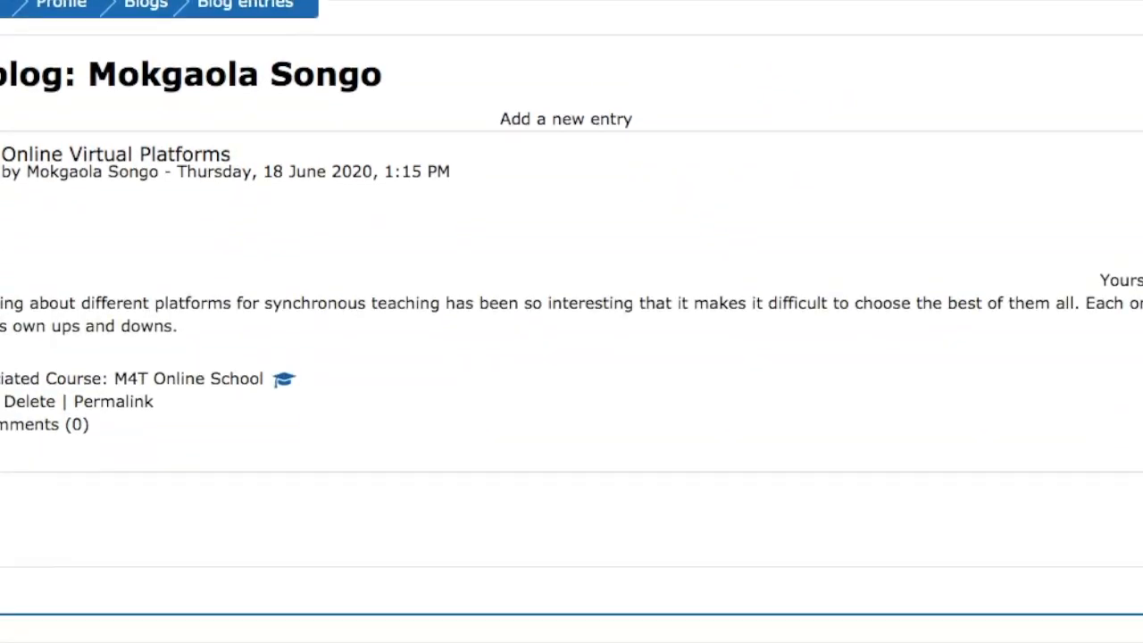
scroll(572, 321, "down", 1)
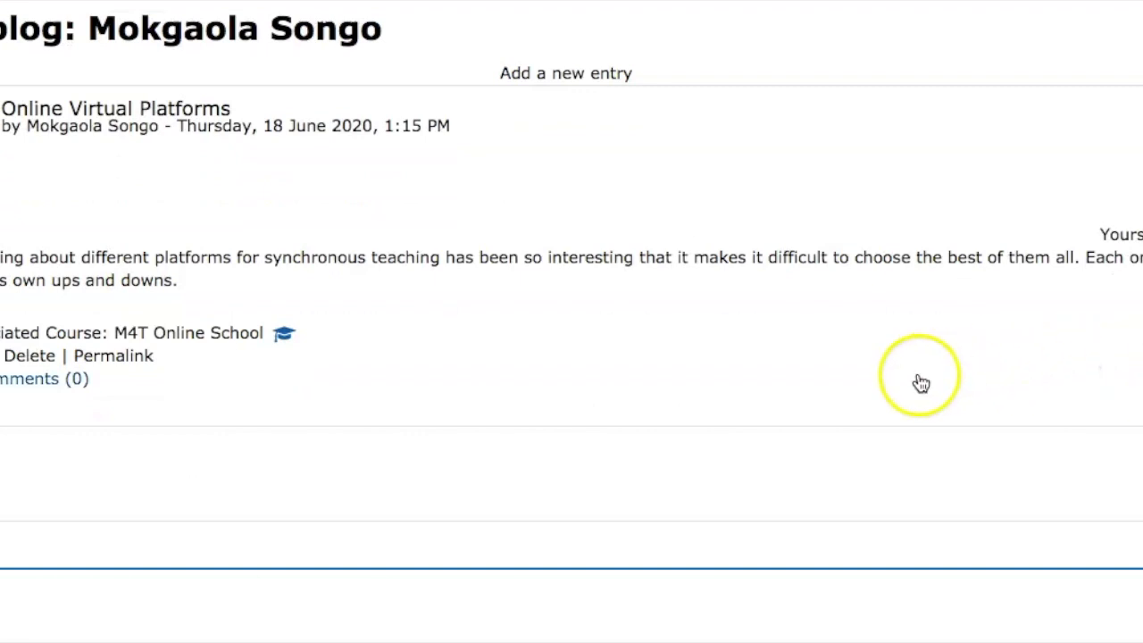